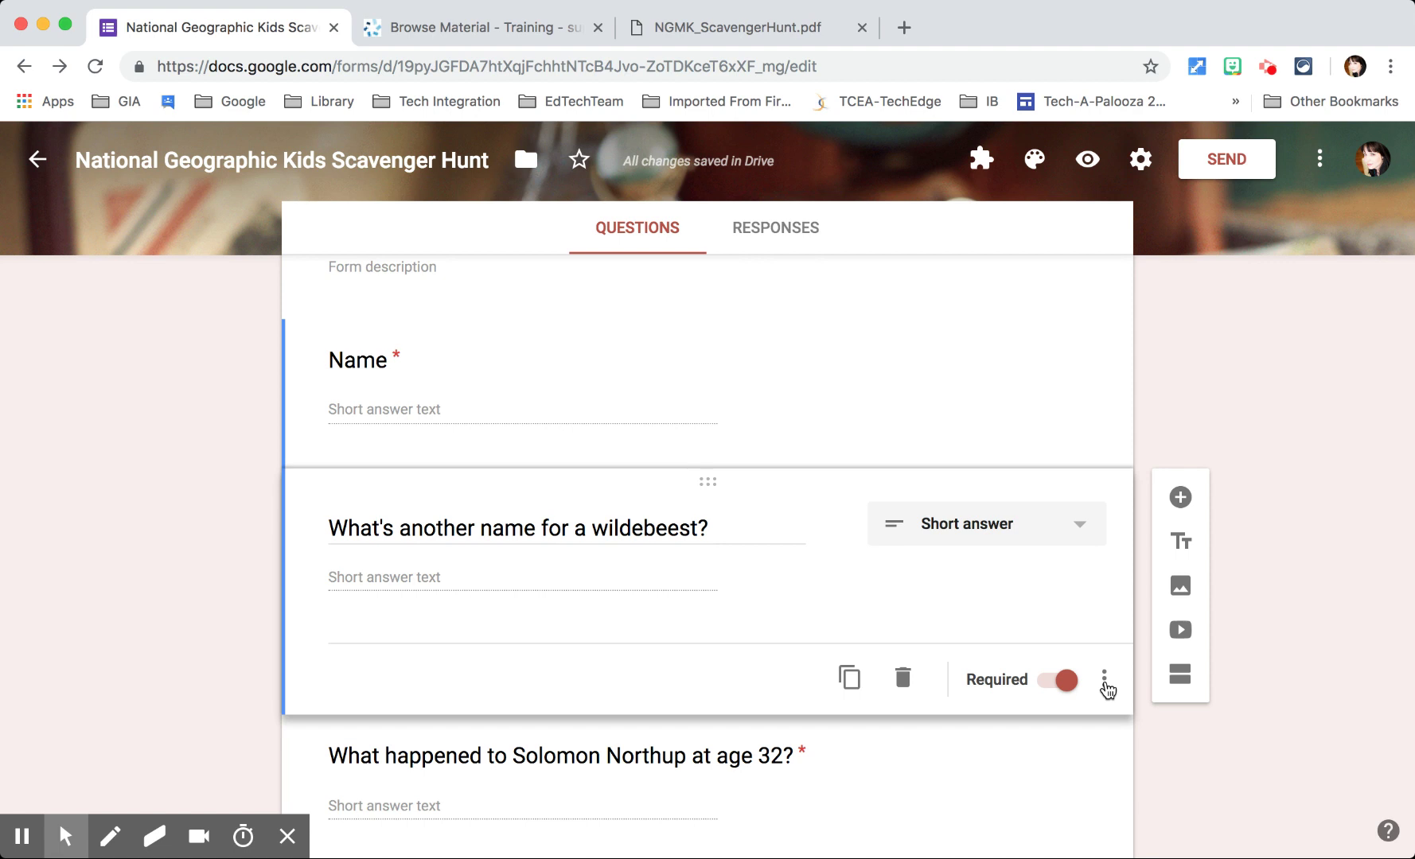
- Add response validation to the wildebeest question requiring the text to contain "Gnu"
{"action": "left_click", "coordinate": [1105, 680]}
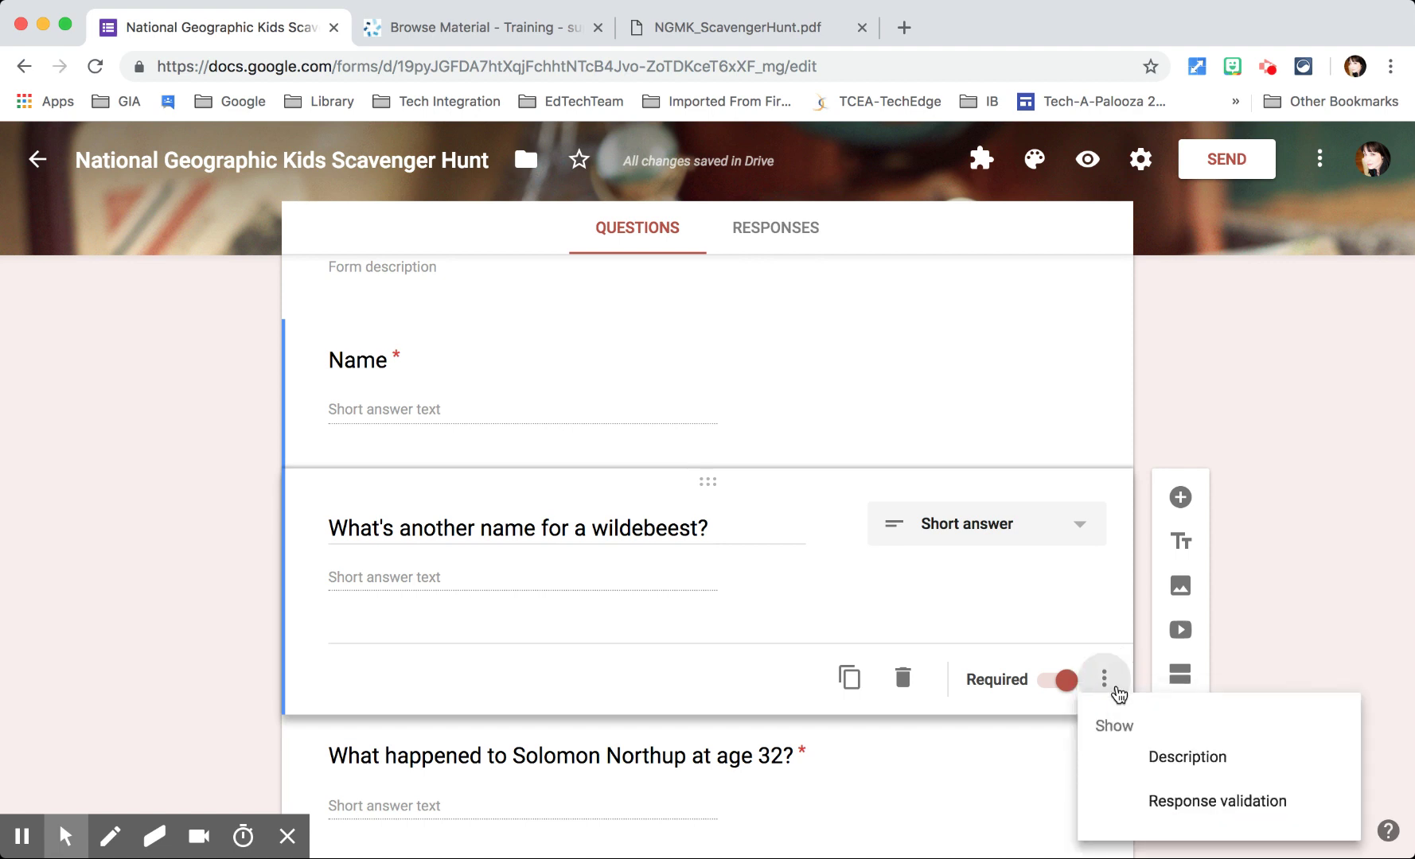
{"action": "left_click", "coordinate": [1155, 802]}
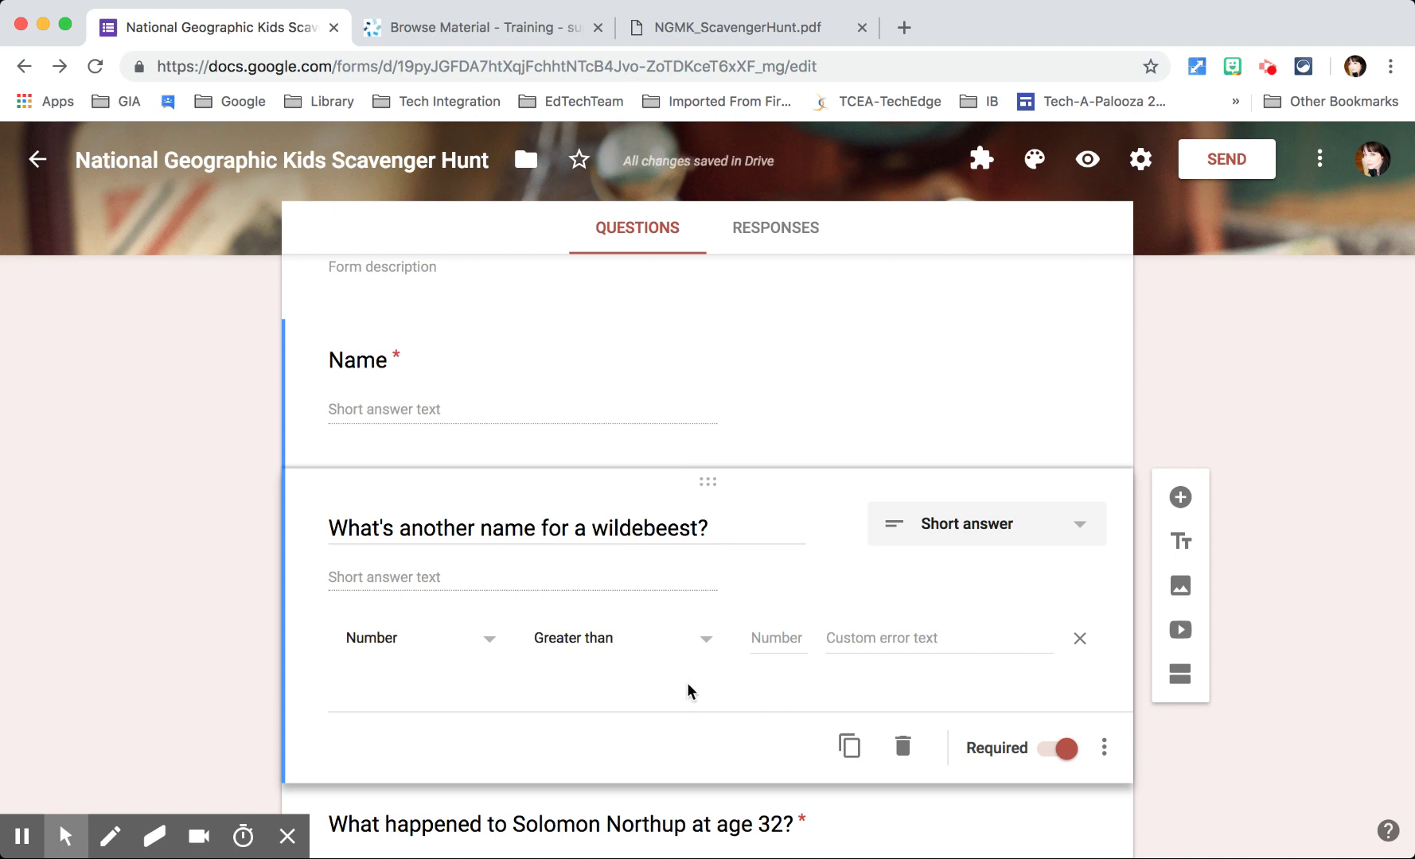
{"action": "left_click", "coordinate": [493, 648]}
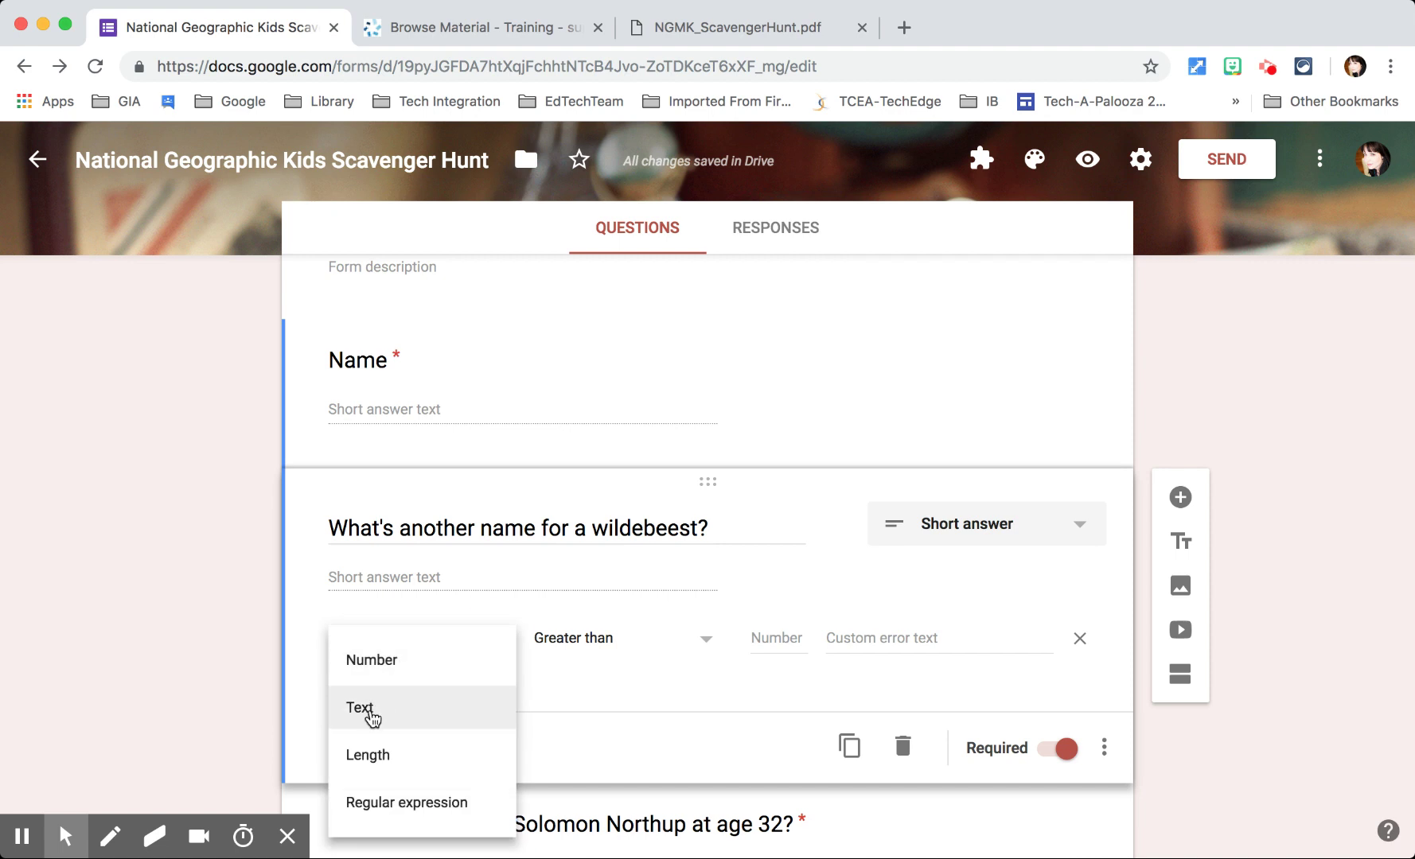
{"action": "left_click", "coordinate": [372, 714]}
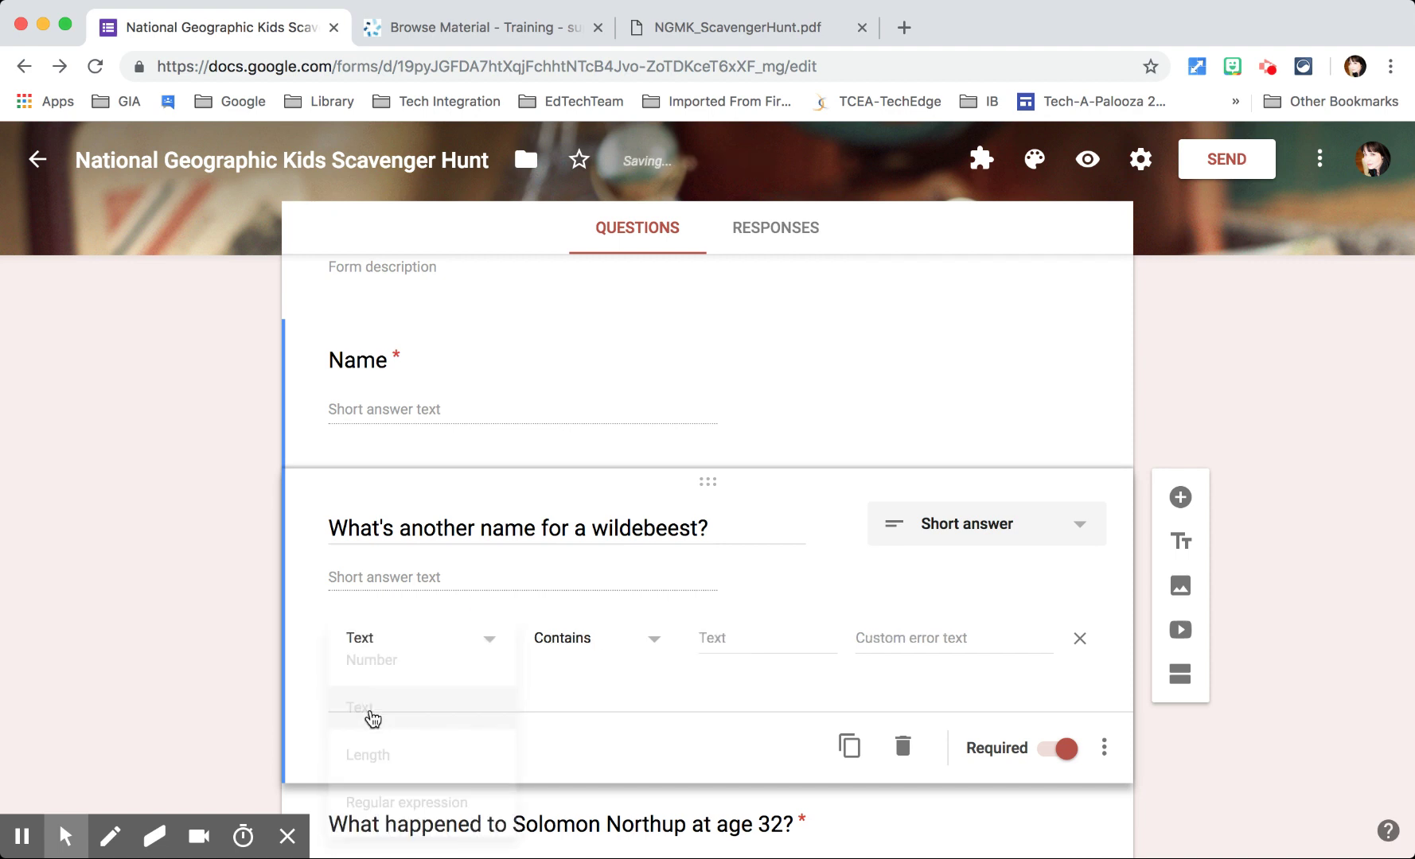
{"action": "left_click", "coordinate": [709, 638]}
{"action": "type", "text": "Gnu"}
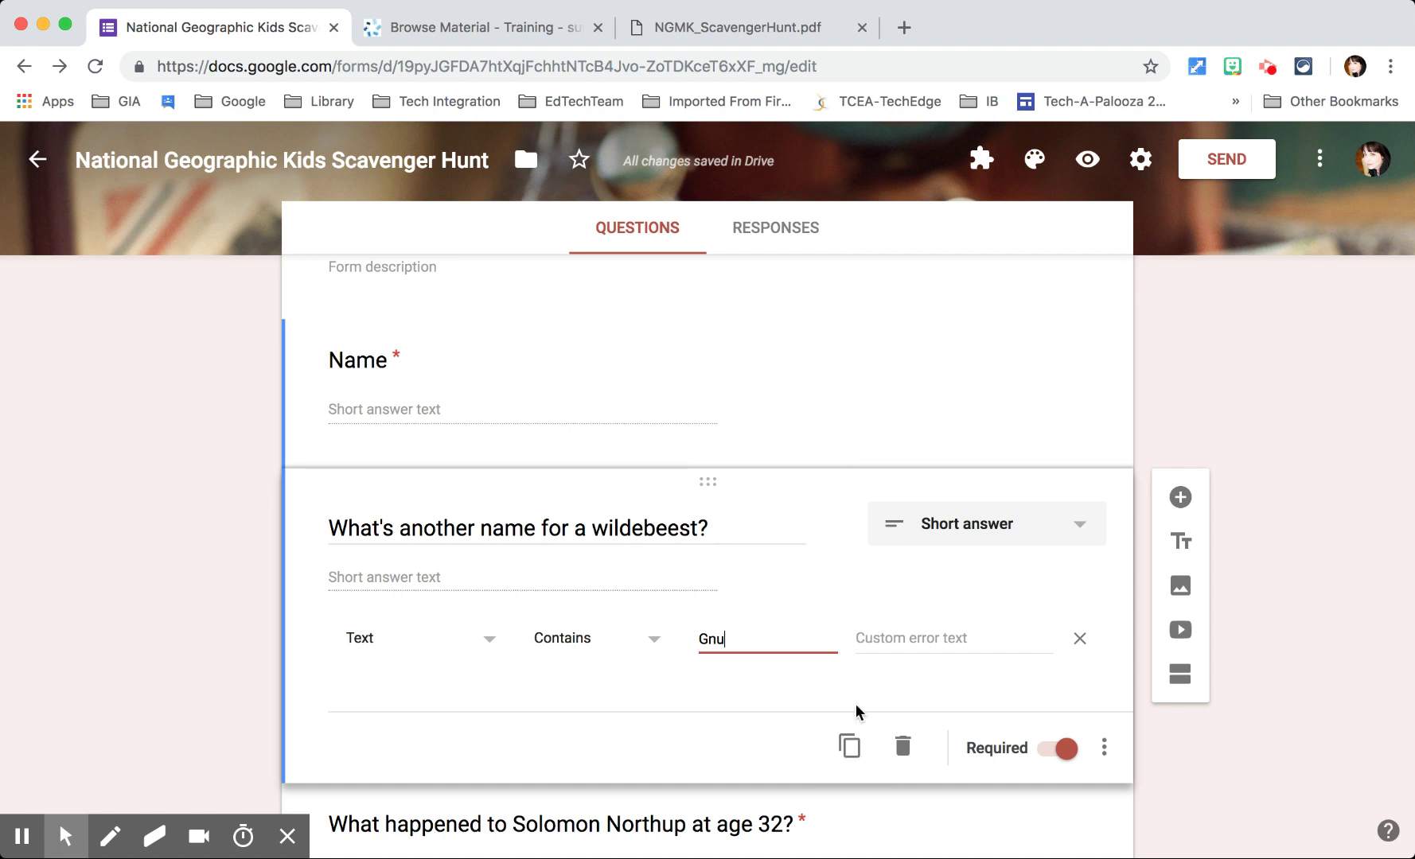
- Preview the form, test the wildebeest question with the wrong answer "h", and close the preview
{"action": "left_click", "coordinate": [1088, 162]}
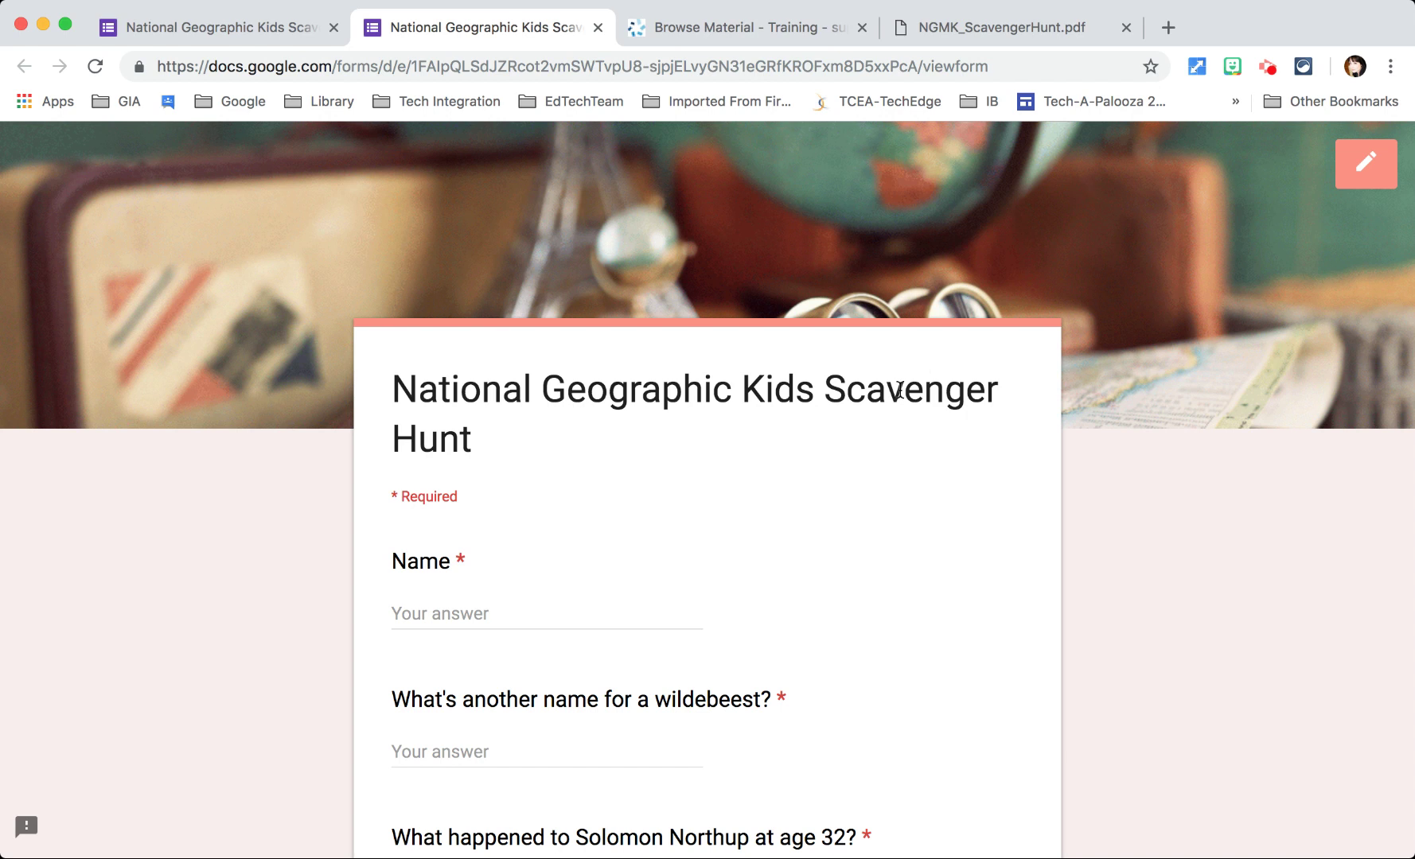
{"action": "scroll", "coordinate": [900, 389], "scroll_direction": "down", "scroll_amount": 1}
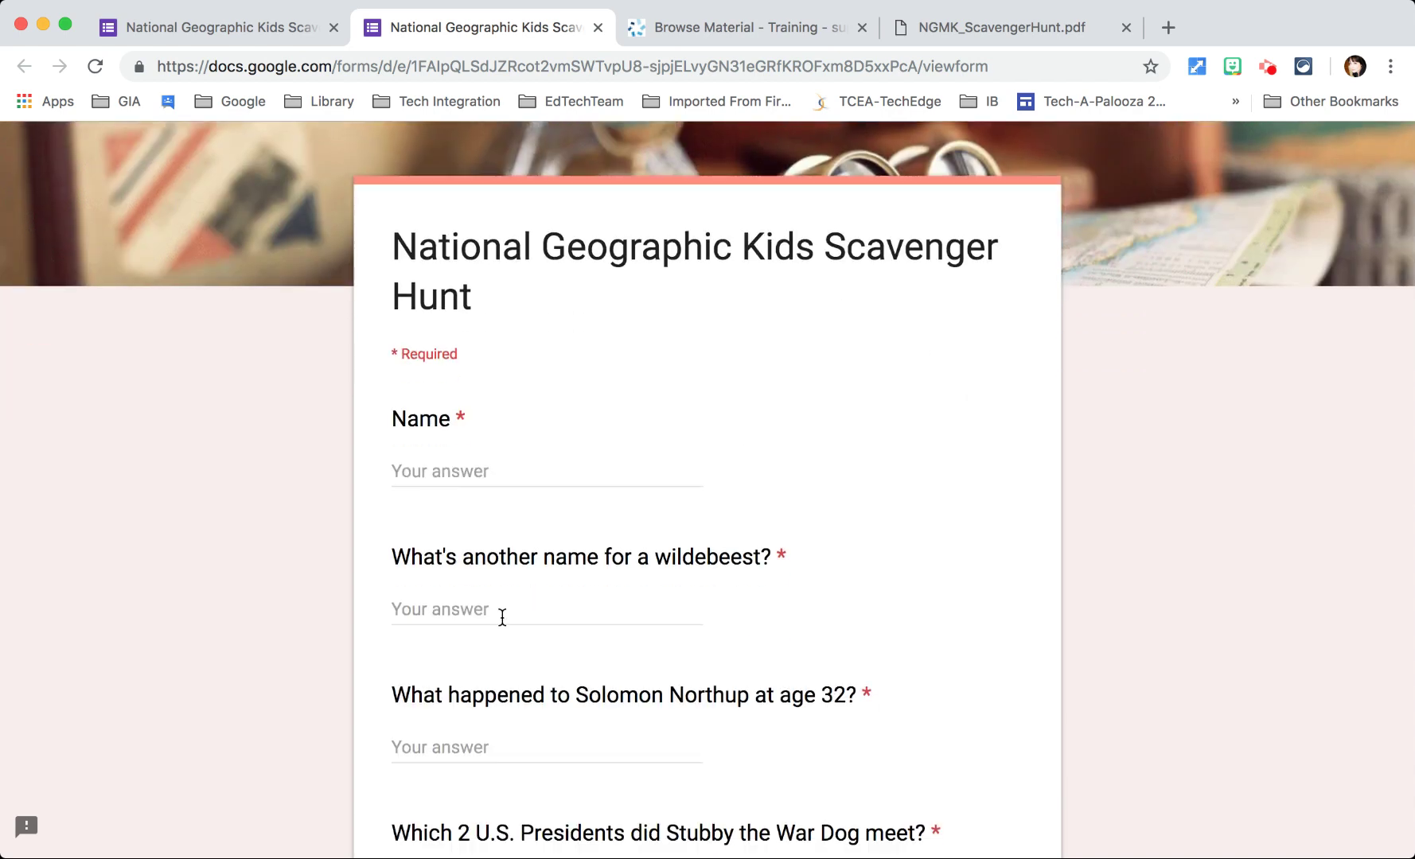
{"action": "left_click", "coordinate": [502, 617]}
{"action": "type", "text": "h"}
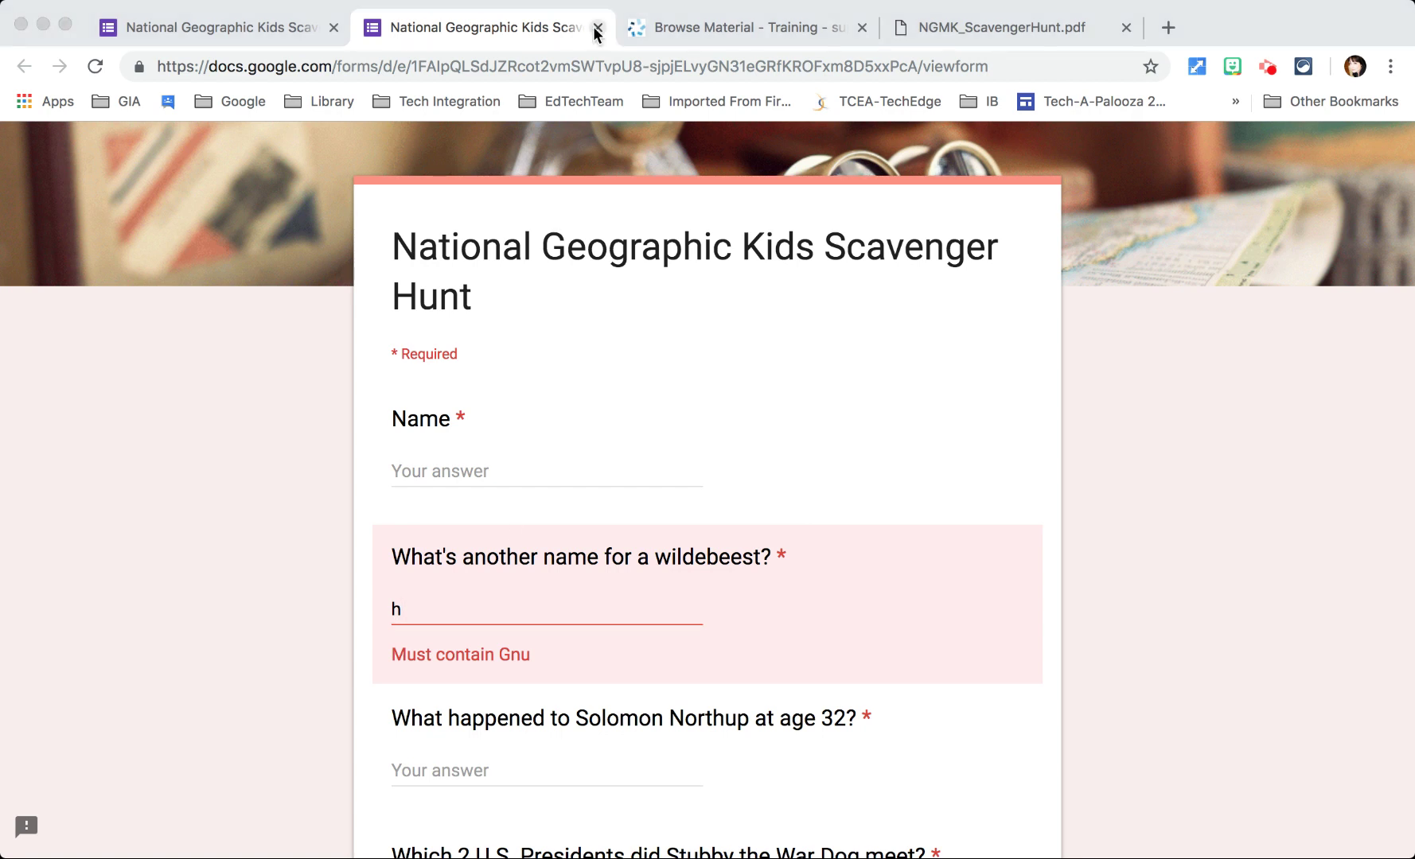
{"action": "key", "text": "super+w"}
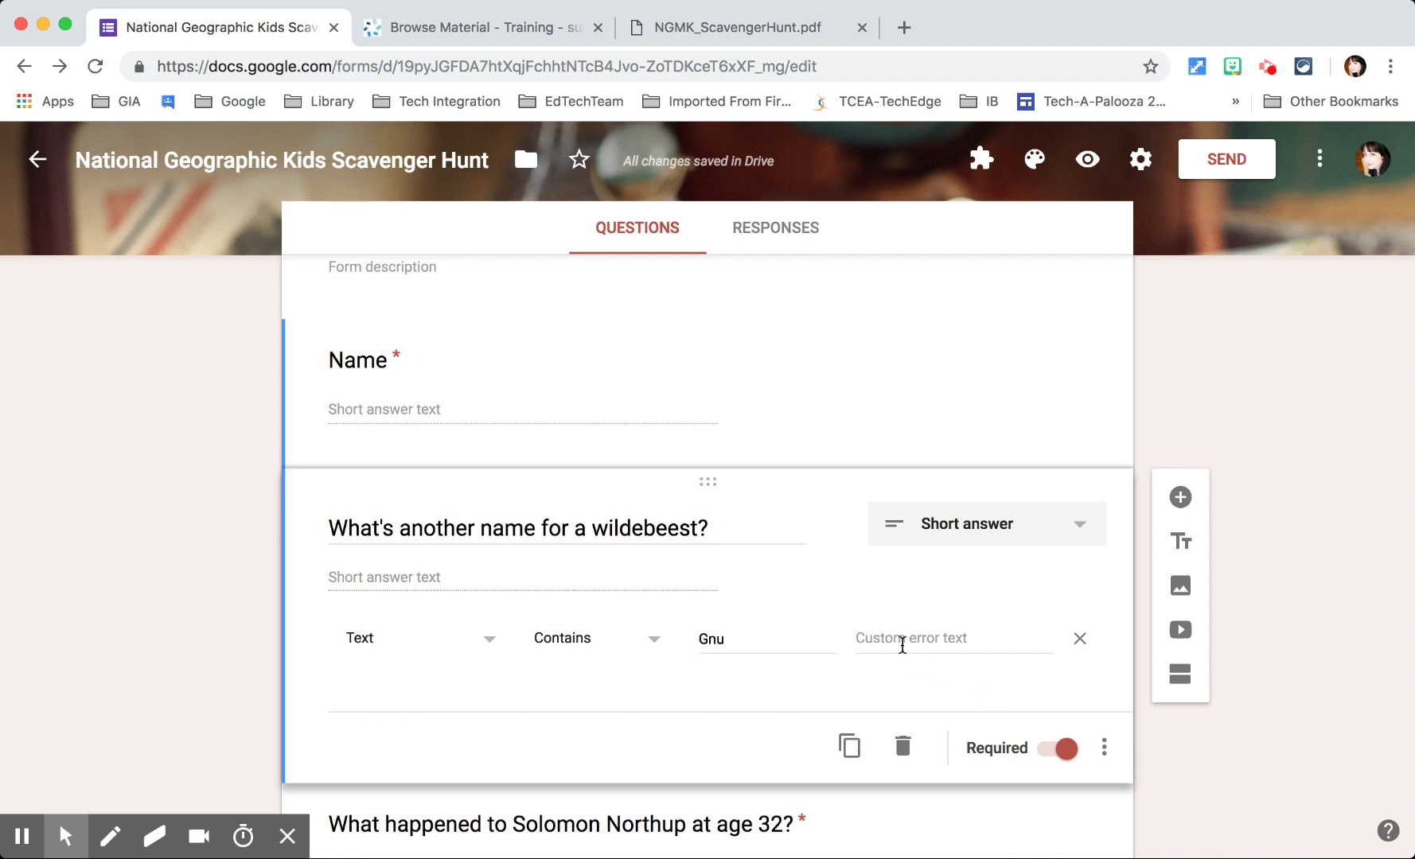
- Set the custom error text of the wildebeest question's validation to "Must be capitalized"
{"action": "left_click", "coordinate": [933, 644]}
{"action": "type", "text": "Must be"}
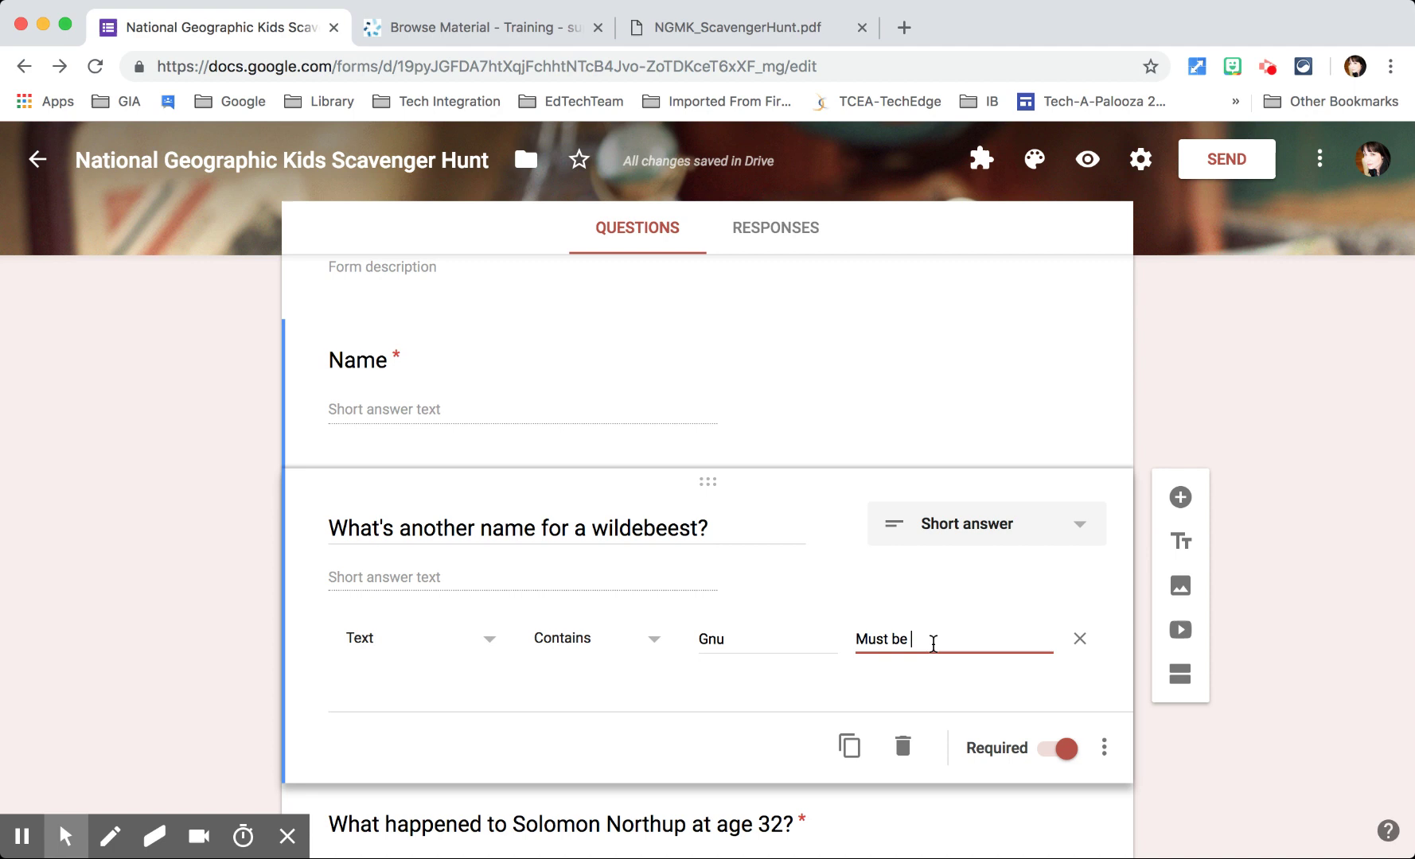
{"action": "type", "text": " capitalized"}
- Show a description on the wildebeest question and enter "Answer is 1 word"
{"action": "left_click", "coordinate": [1105, 751]}
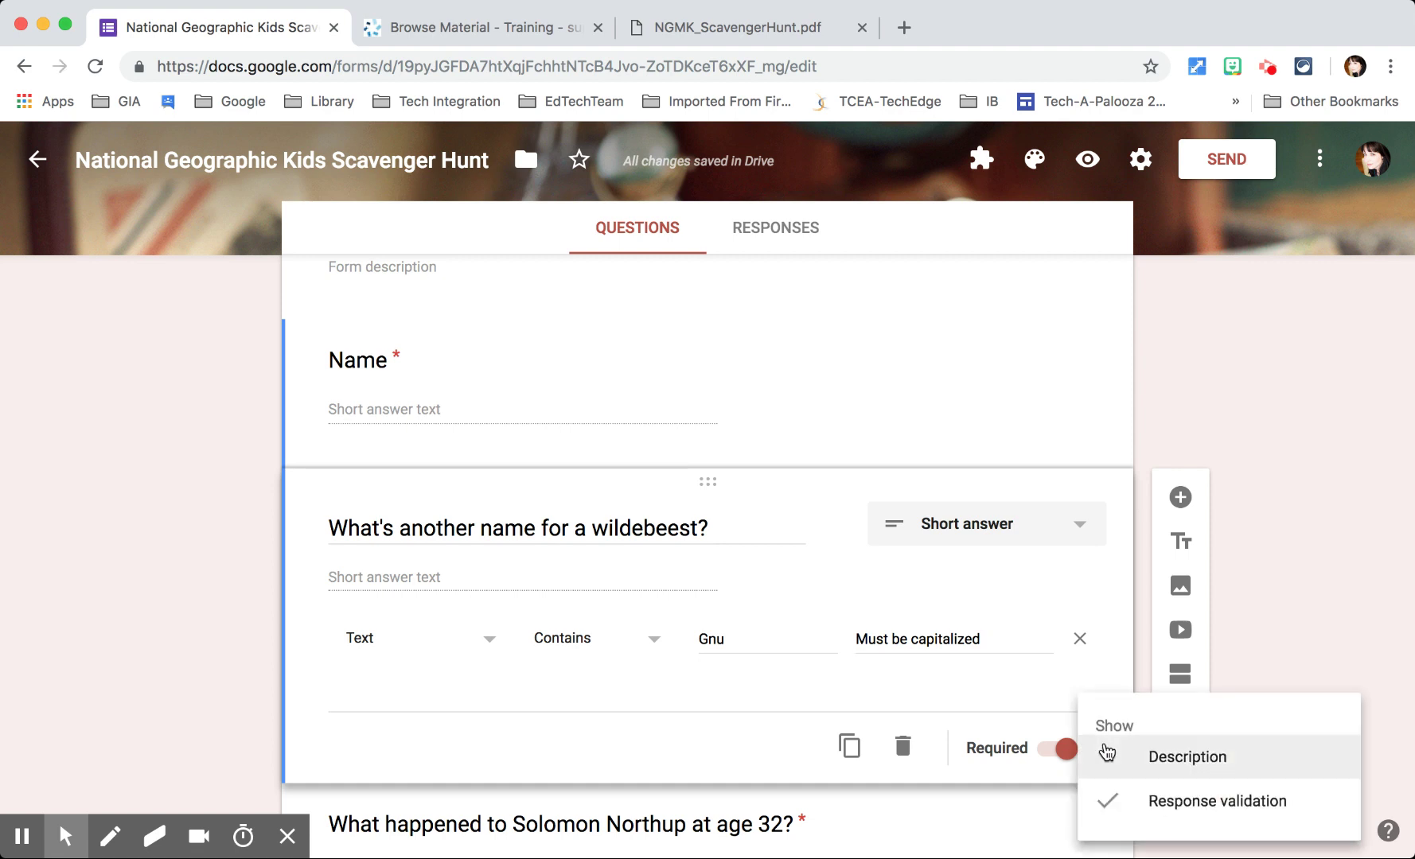
{"action": "left_click", "coordinate": [1166, 759]}
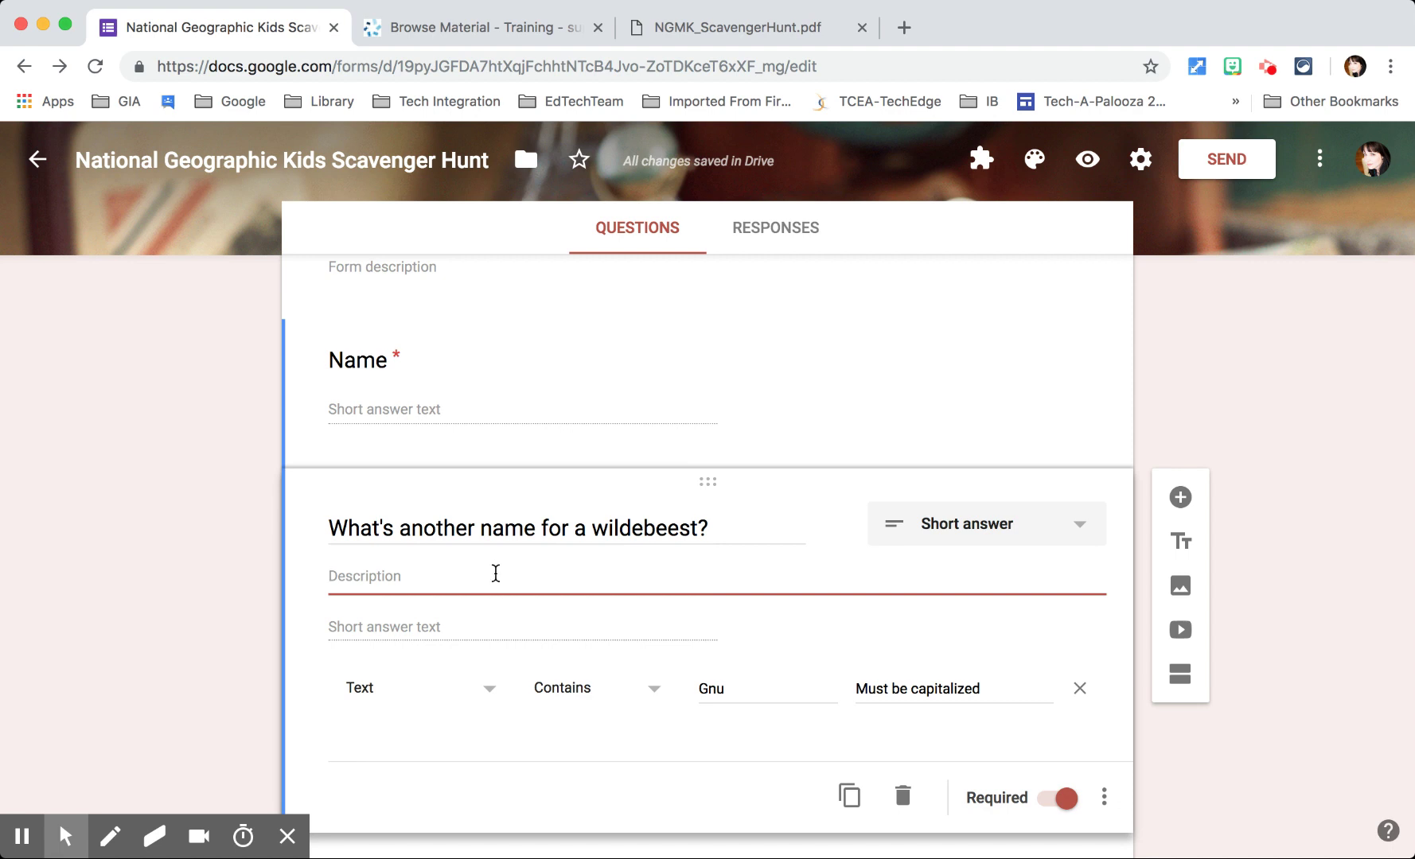
{"action": "type", "text": "Asnwer i"}
{"action": "key", "text": "BackSpace"}
{"action": "key", "text": "BackSpace"}
{"action": "key", "text": "BackSpace"}
{"action": "key", "text": "BackSpace"}
{"action": "key", "text": "BackSpace"}
{"action": "key", "text": "BackSpace"}
{"action": "key", "text": "BackSpace"}
{"action": "type", "text": "nswer"}
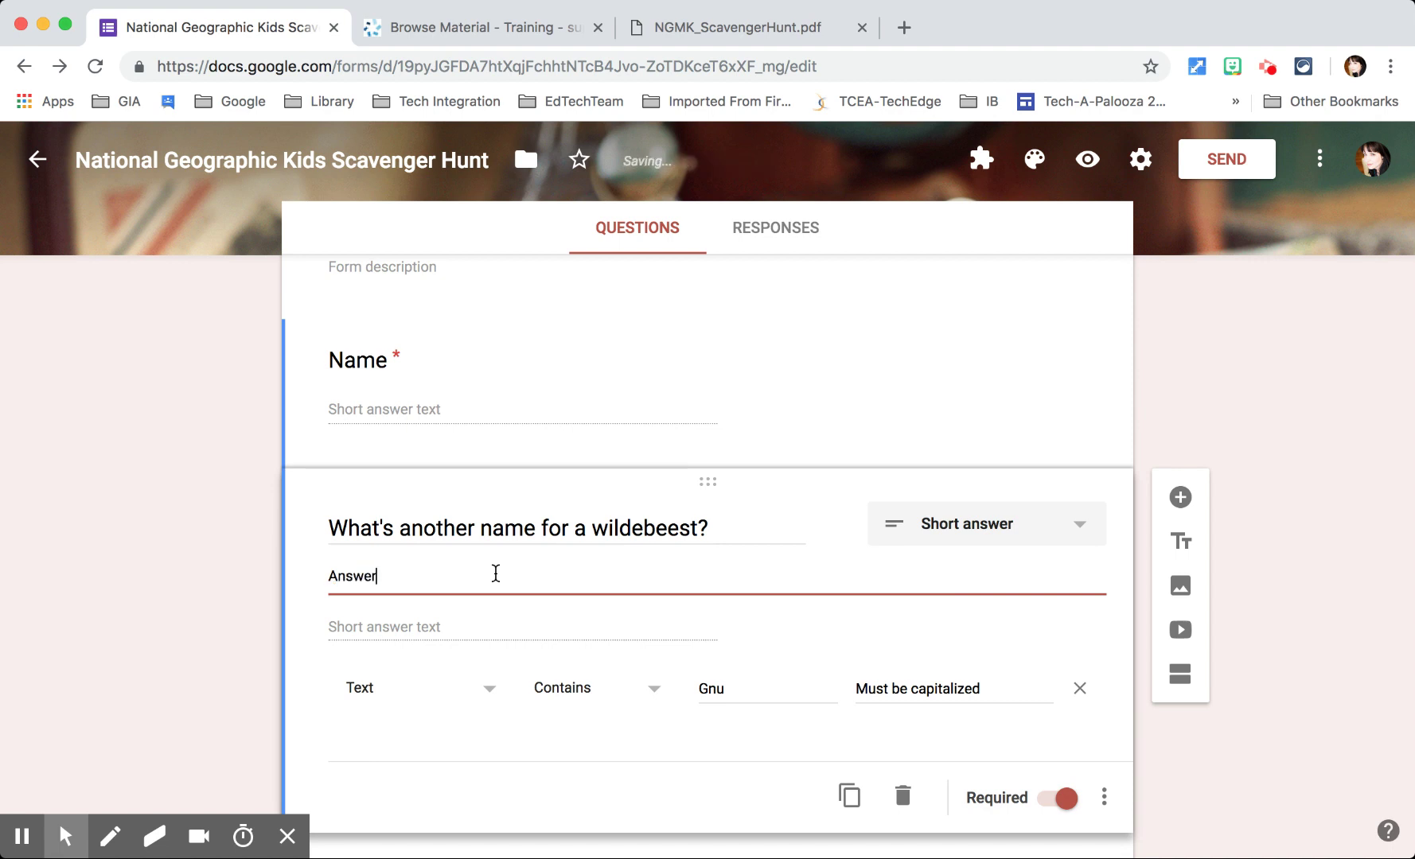
{"action": "type", "text": " is 1 word"}
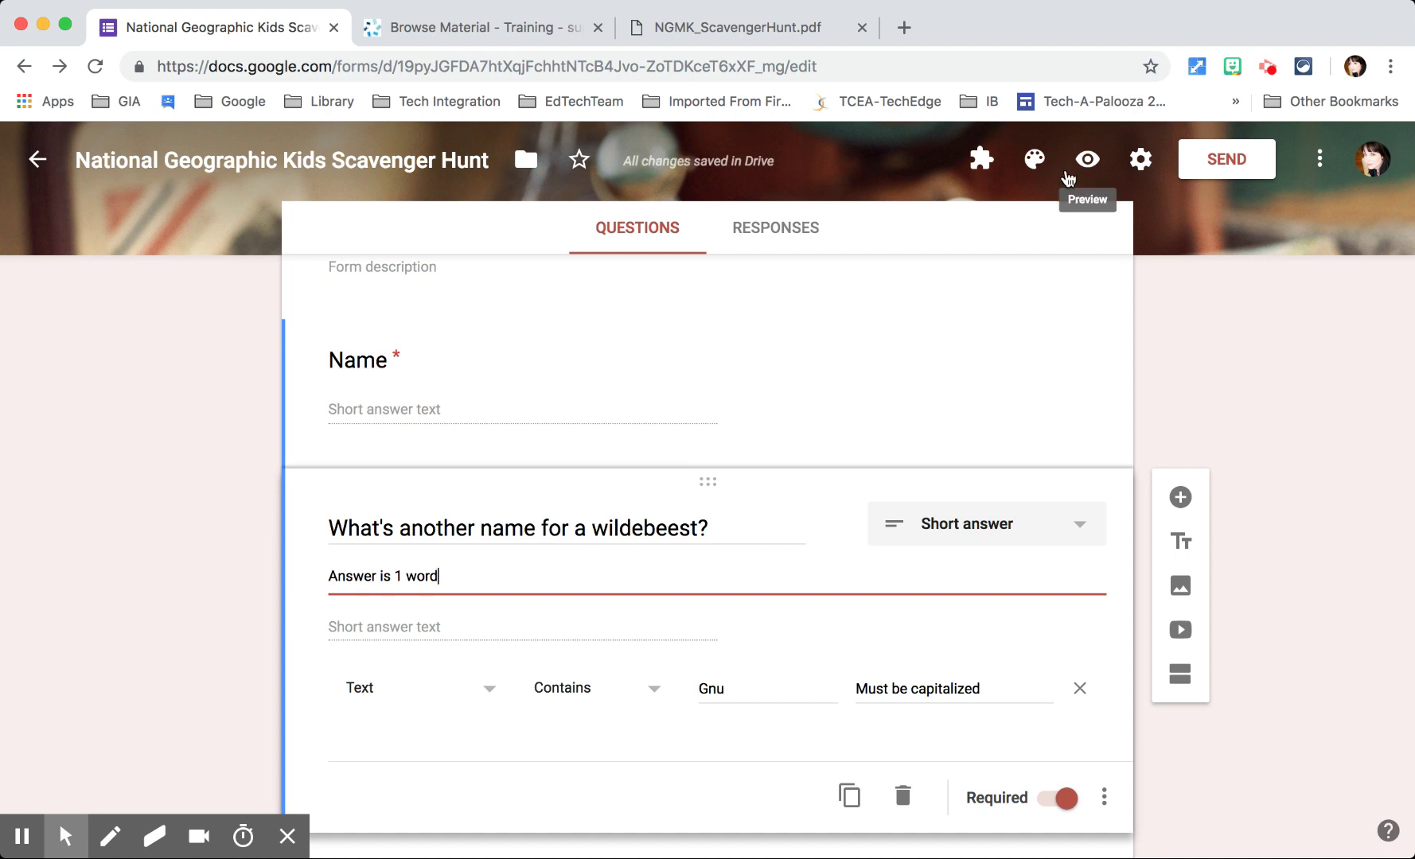
- Preview the form and test the wildebeest question with "g", replacing it with the correct answer "Gnu"
{"action": "left_click", "coordinate": [1086, 162]}
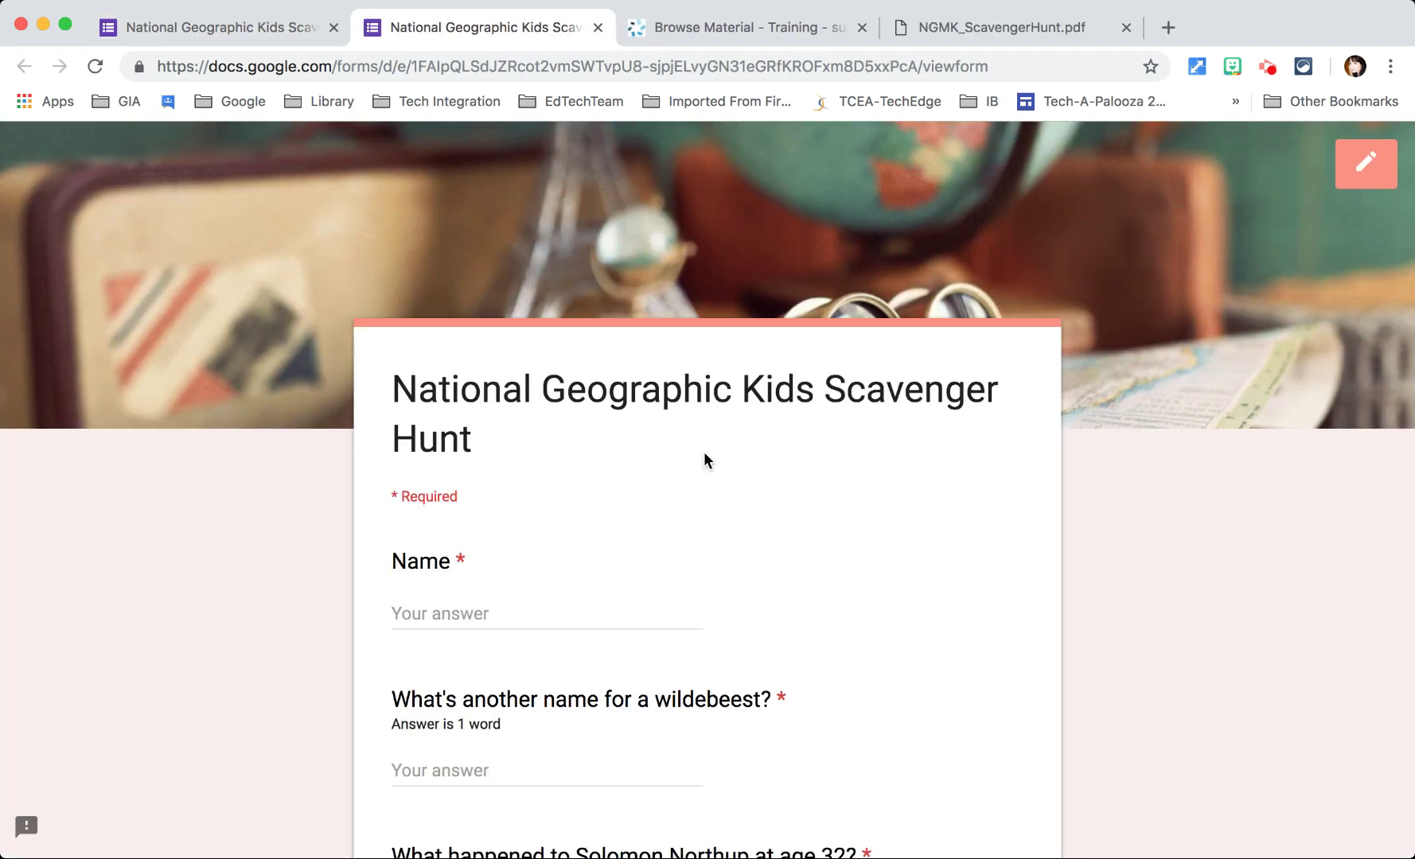
{"action": "scroll", "coordinate": [705, 460], "scroll_direction": "down", "scroll_amount": 3}
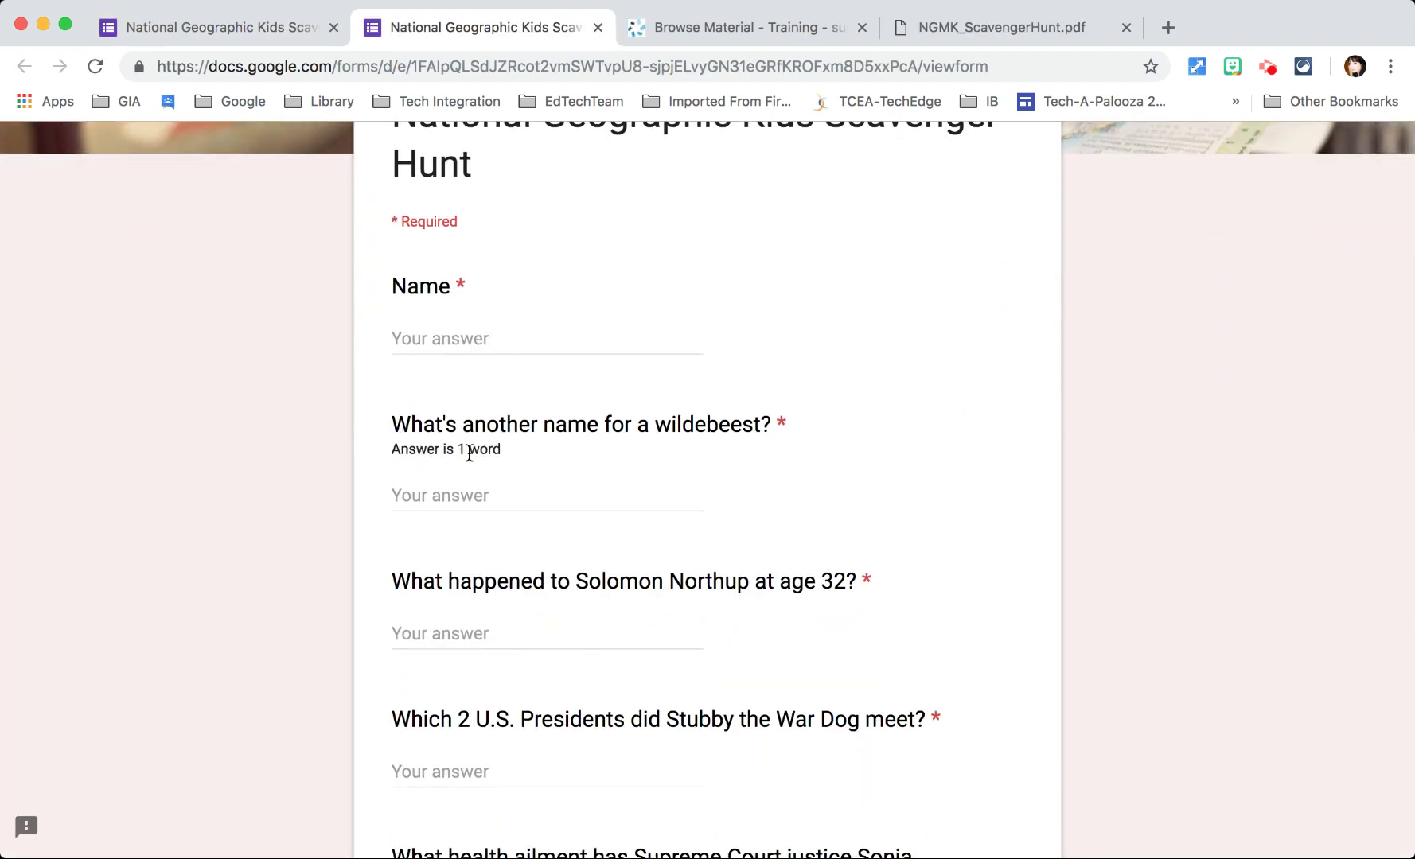
{"action": "left_click", "coordinate": [455, 501]}
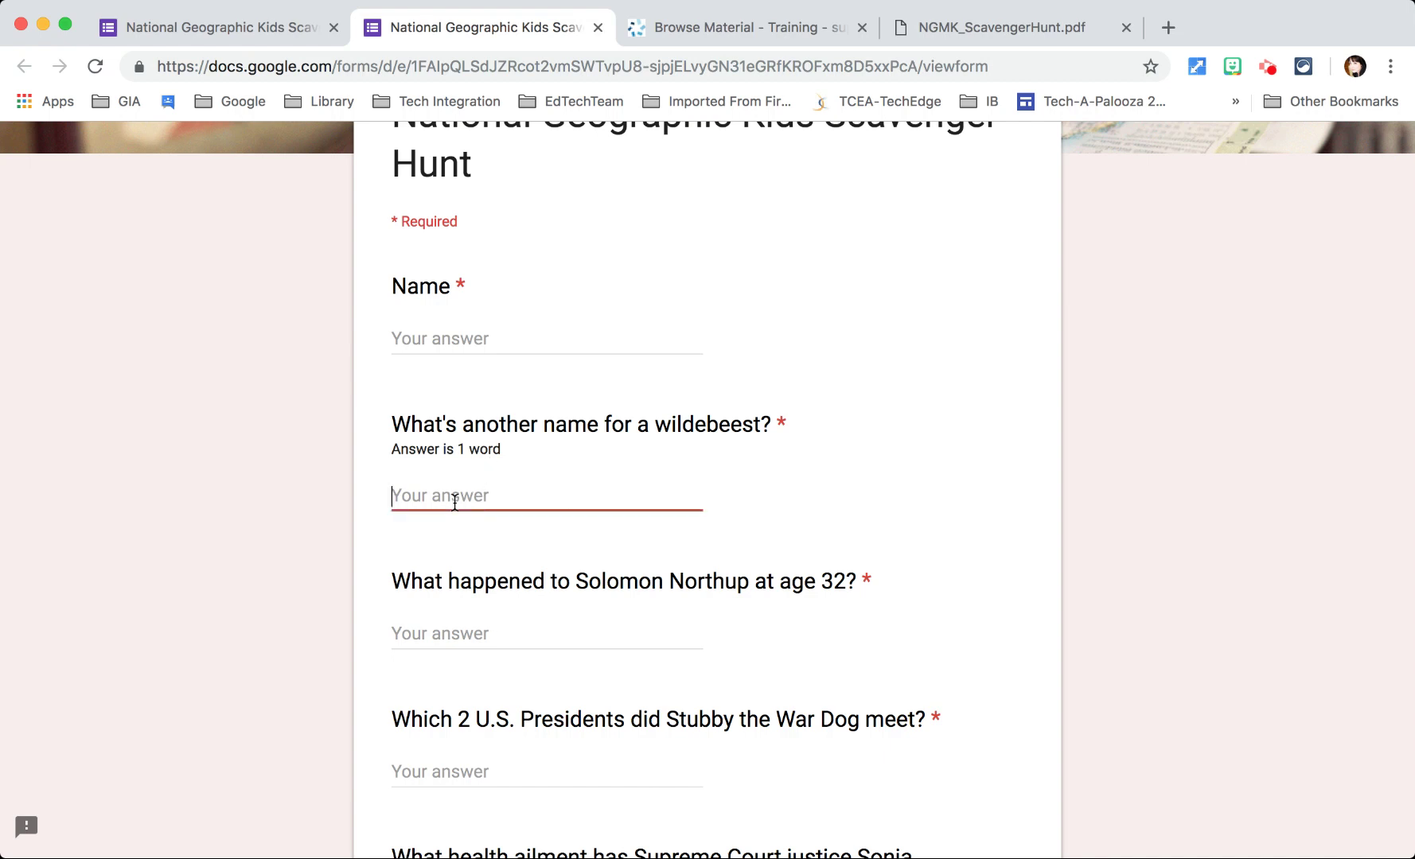
{"action": "type", "text": "g"}
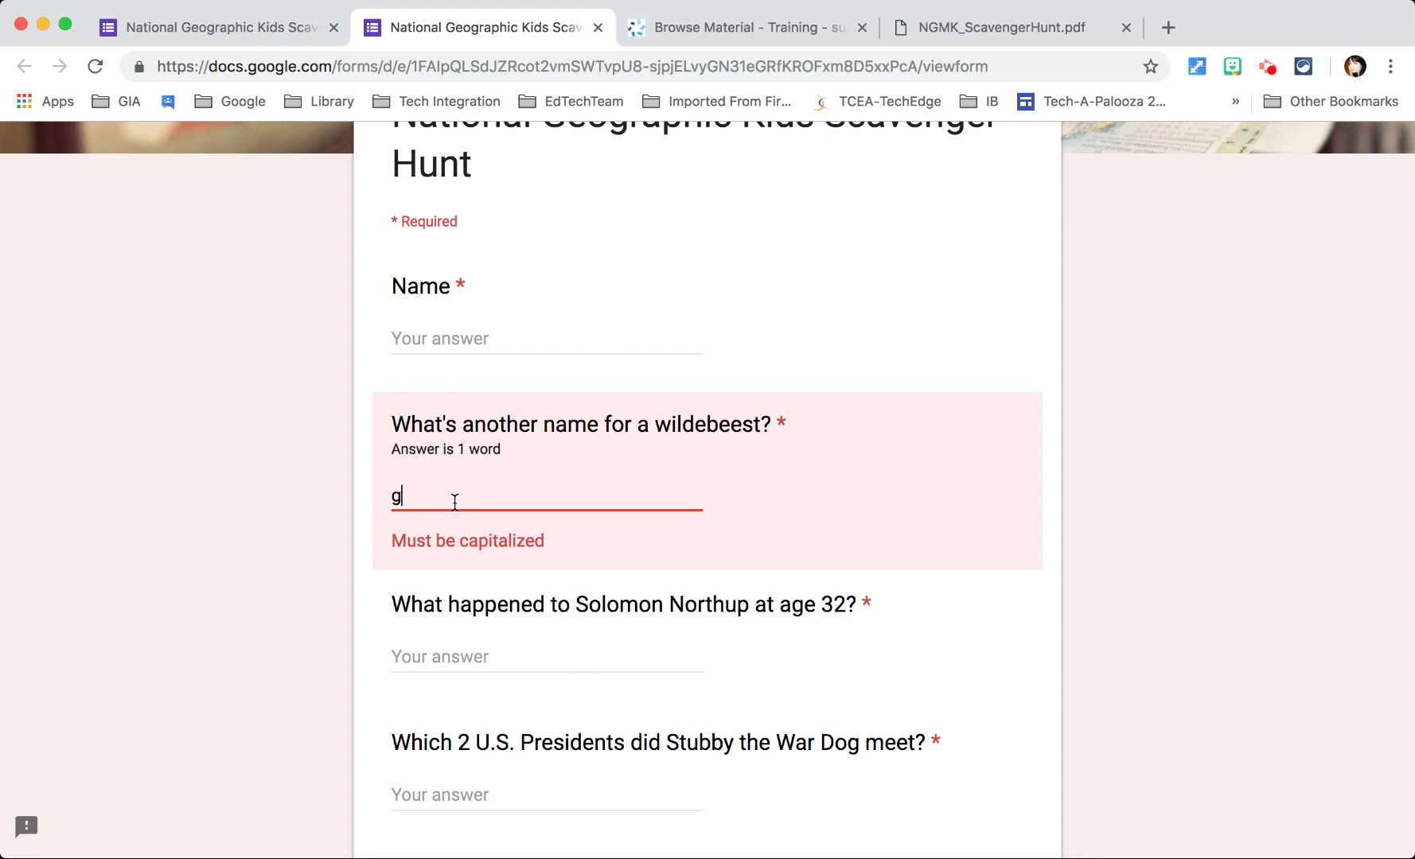
{"action": "key", "text": "BackSpace"}
{"action": "type", "text": "Gnu"}
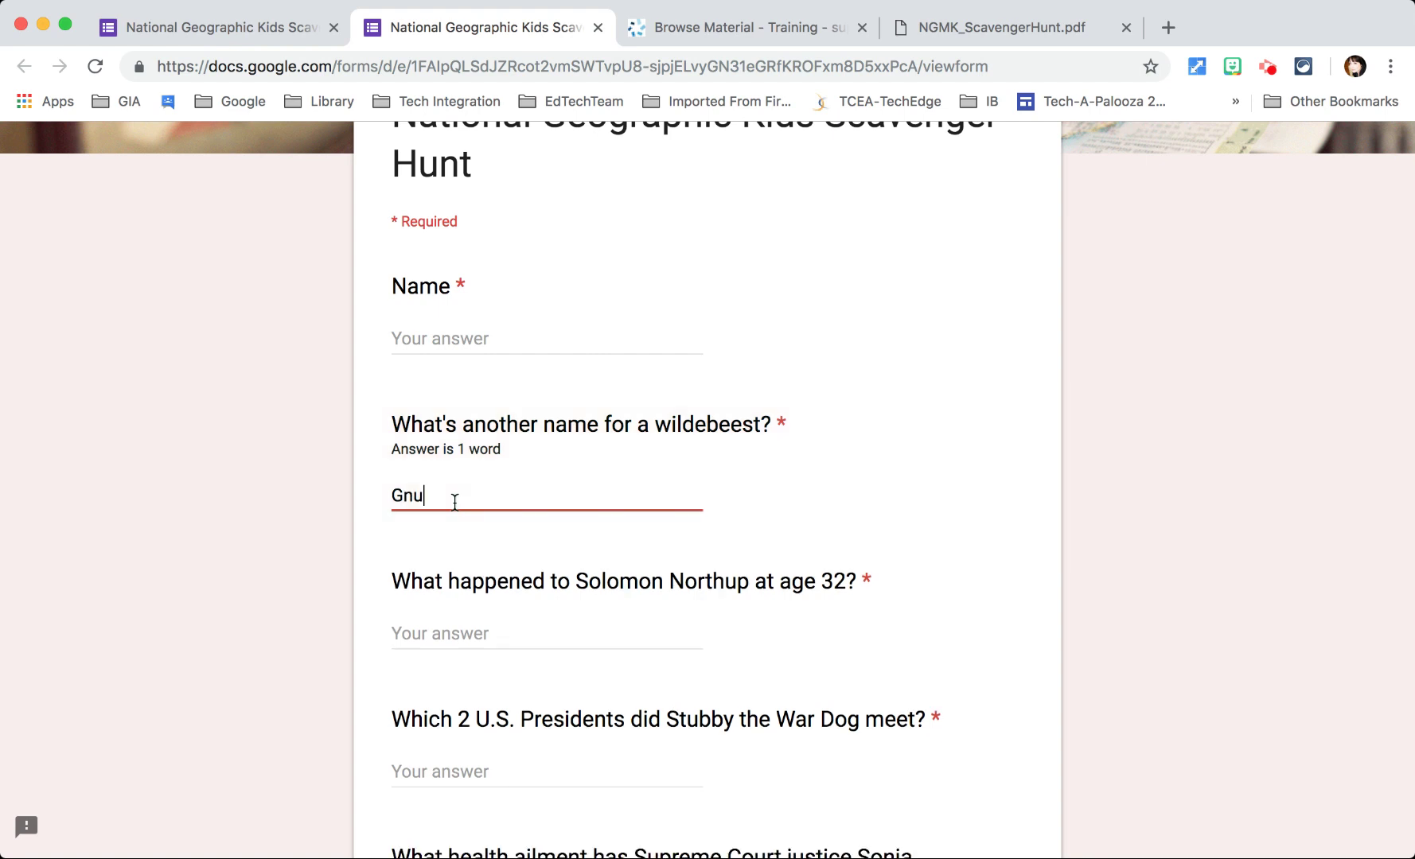